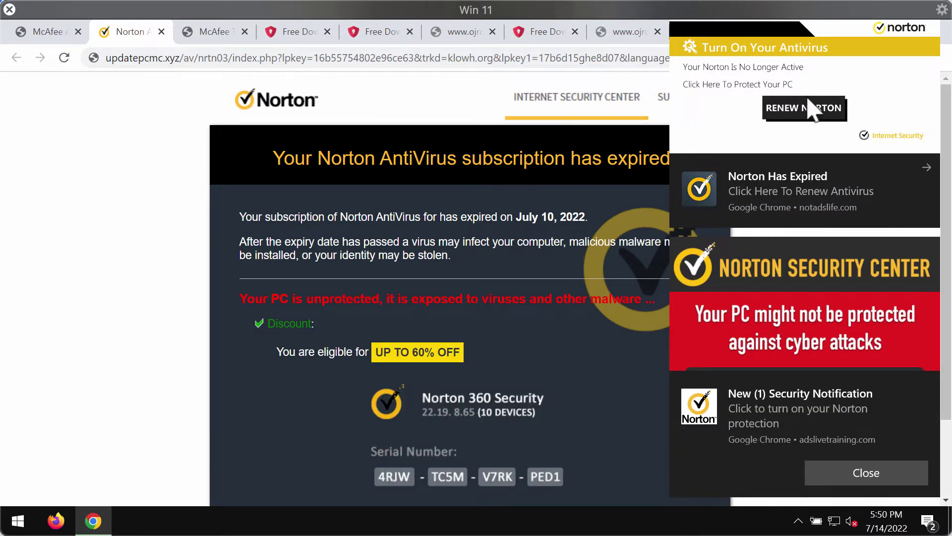
Step: Open the scam page behind the fake Norton antivirus notification
click(841, 320)
Step: View the McAfee and Norton scam tabs, then start a new empty tab
click(42, 31)
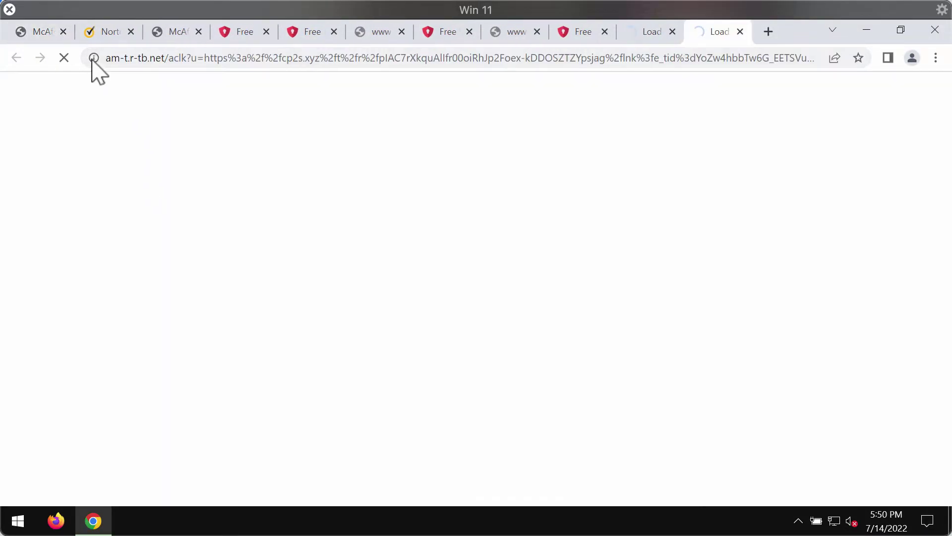
click(109, 32)
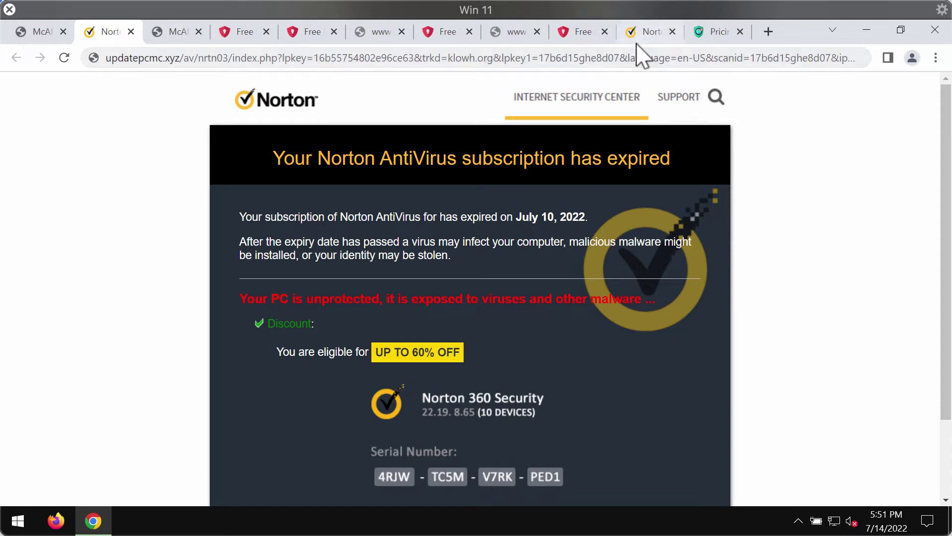
click(768, 31)
text(combocleaner.com)
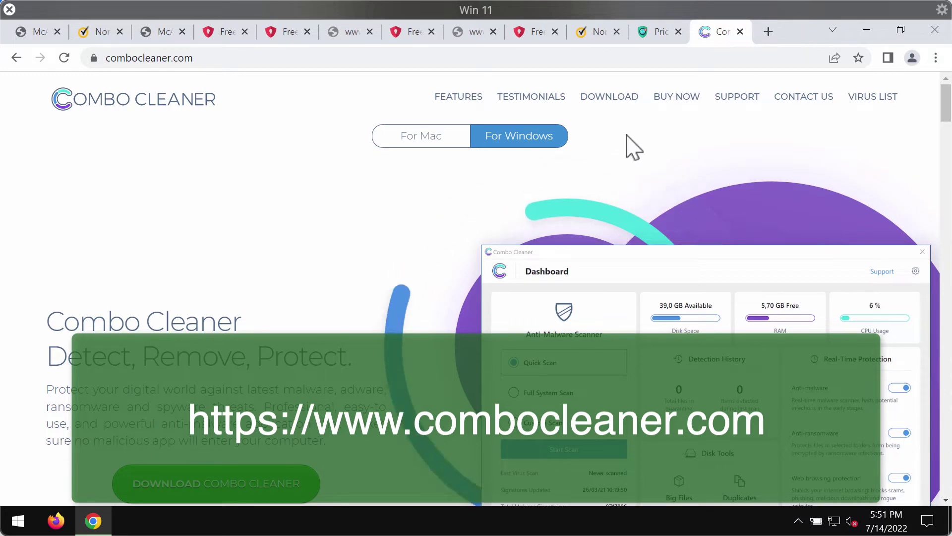
Step: Minimize Chrome and launch Combo Cleaner from its desktop icon
click(867, 31)
double_click(195, 44)
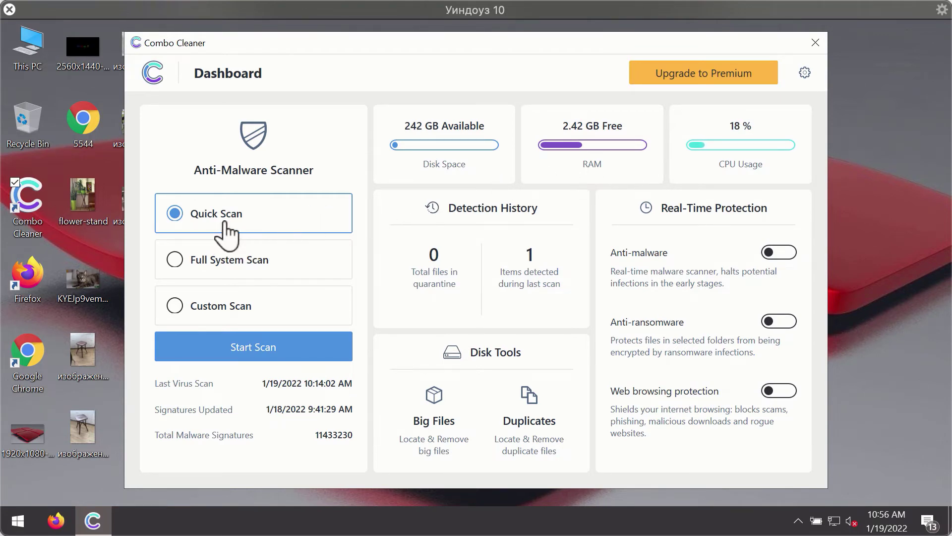
Step: Start a Quick Scan for malware in Combo Cleaner
click(289, 358)
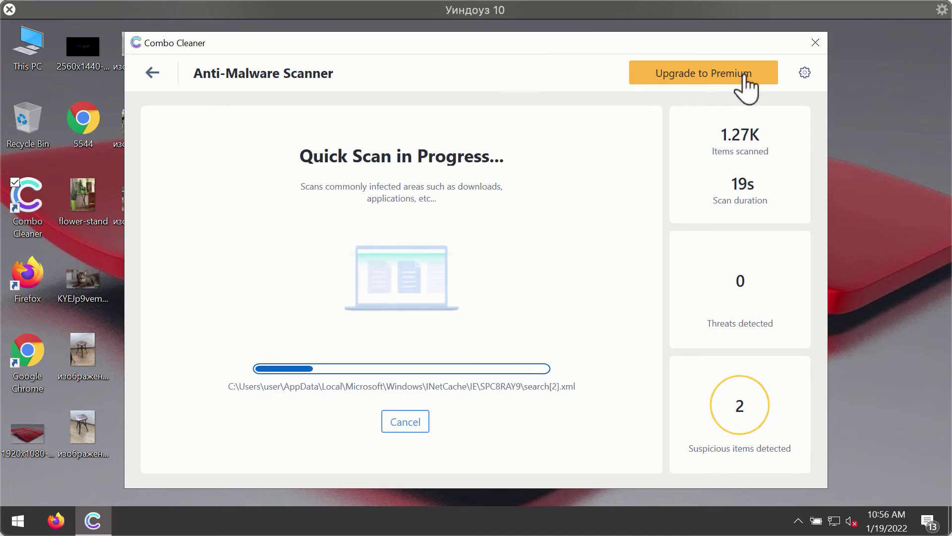
Step: Open Combo Cleaner's settings and view the Anti-Ransomware page
click(806, 73)
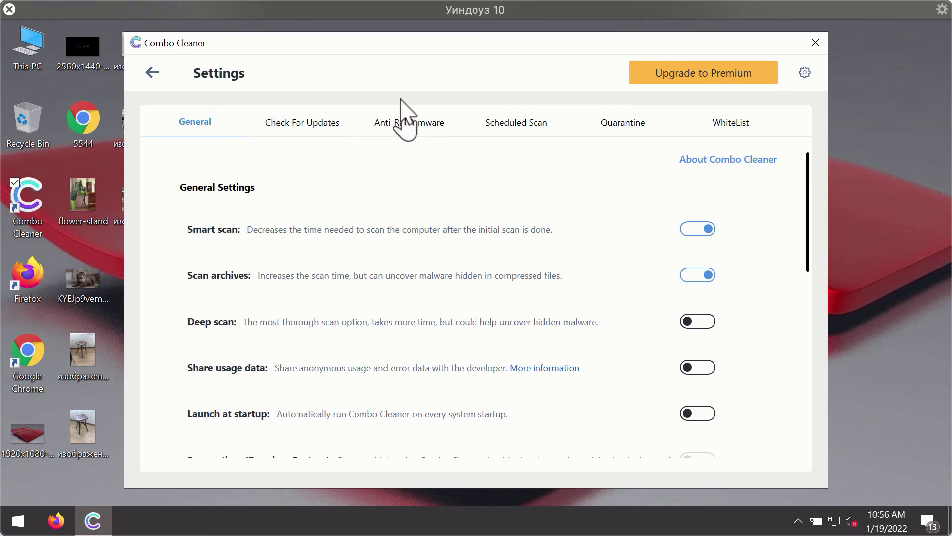
click(401, 126)
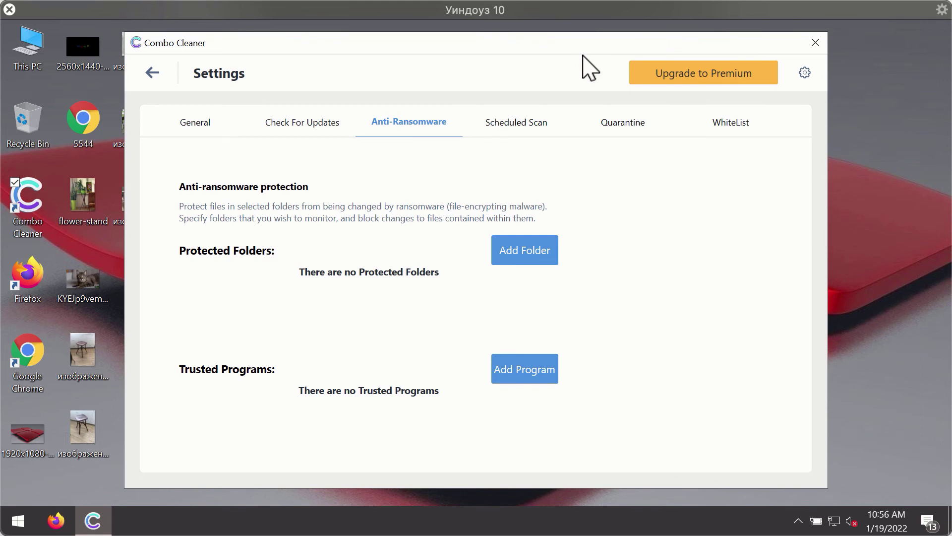
Step: Return to the running Quick Scan, cancel it, and confirm stopping
click(153, 73)
click(275, 347)
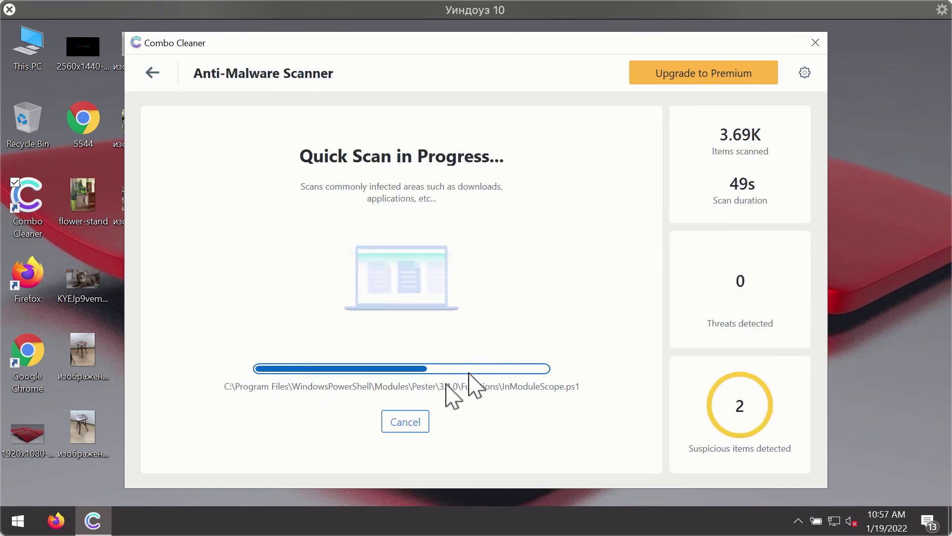
click(406, 422)
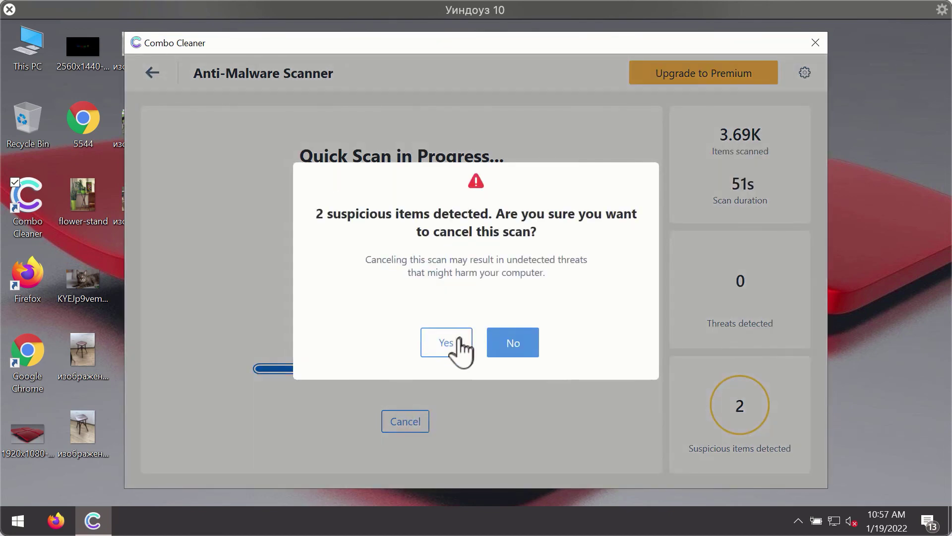
click(450, 343)
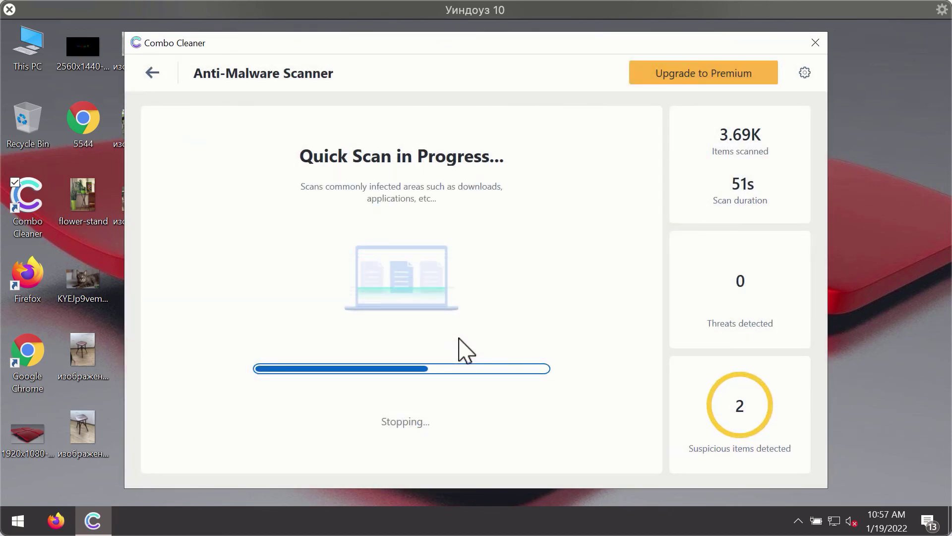